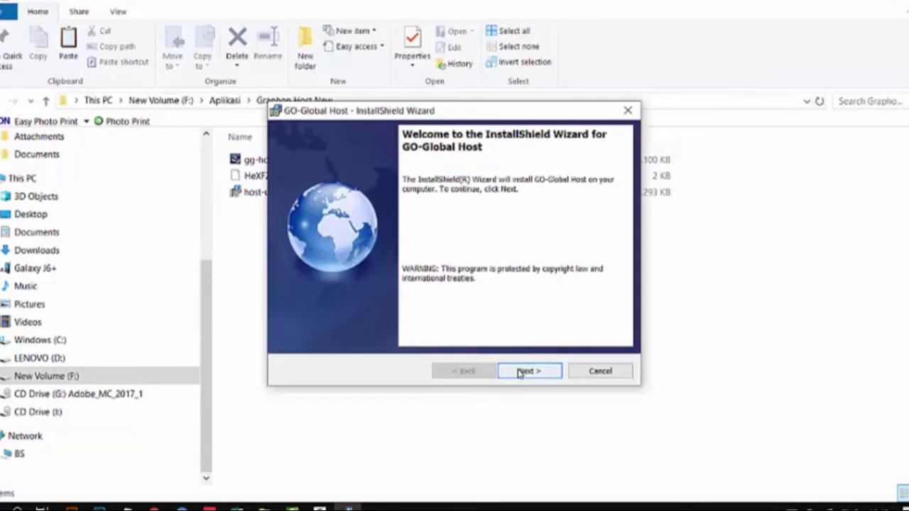
Step: Accept the license agreement and start installing GO-Global Host in the default folder C:\Program Files\GraphOn\GO-Global\
left_click(519, 373)
left_click(402, 317)
left_click(519, 371)
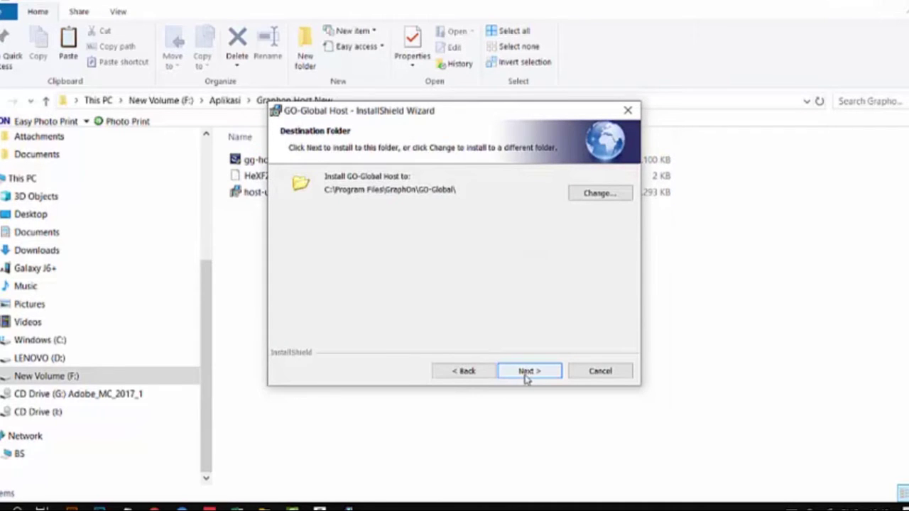
left_click(526, 373)
left_click(529, 371)
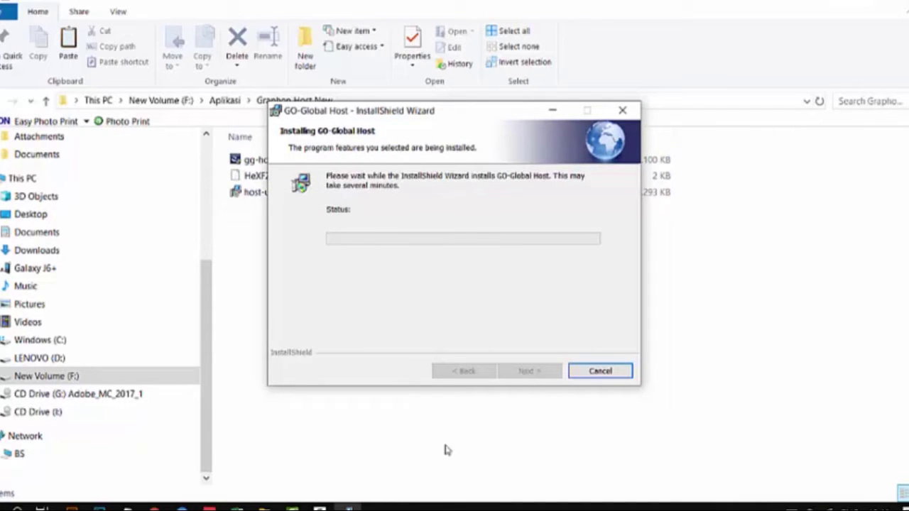
left_click(320, 507)
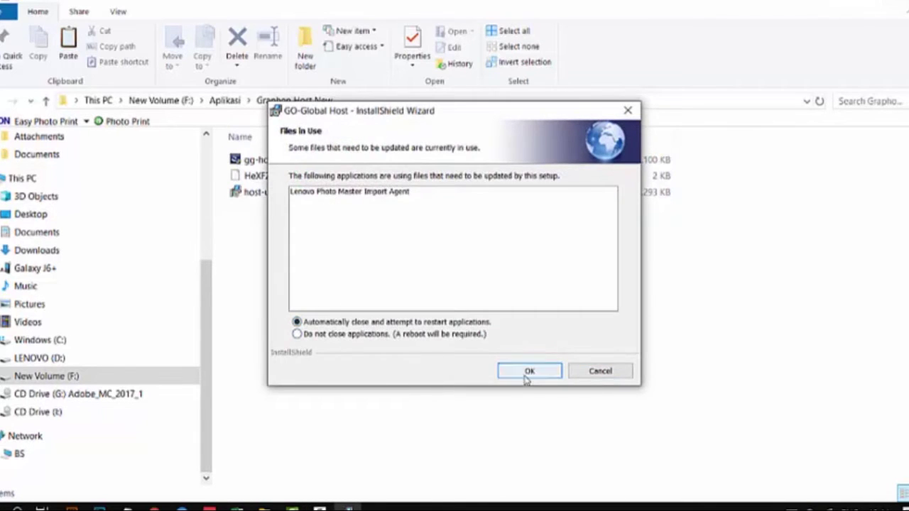
Step: Let setup automatically close and restart applications using its files, and allow the GraphOn sound, video and game controller software to install
left_click(527, 371)
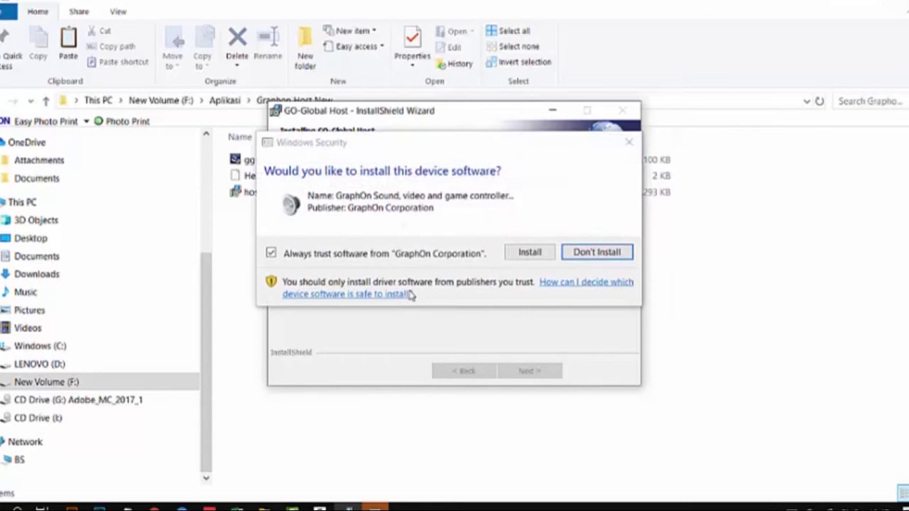
left_click(530, 252)
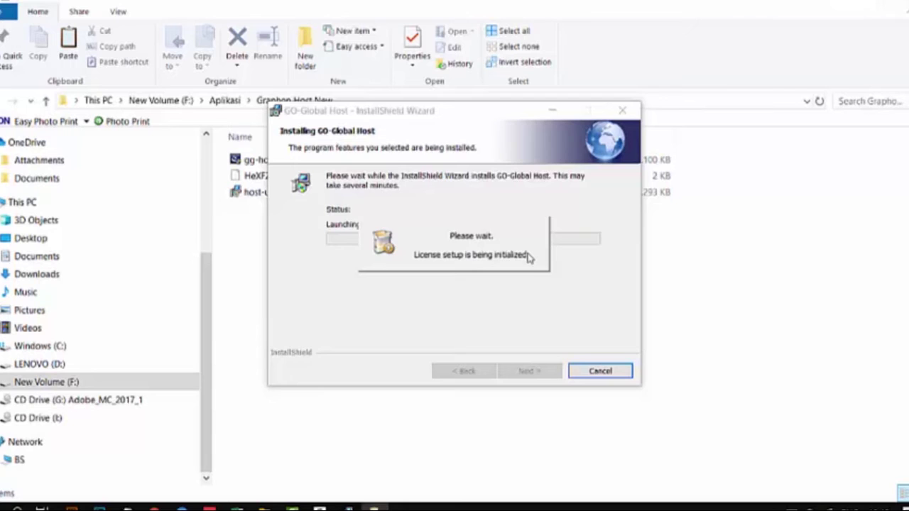
Step: Finish the GO-Global Host installation wizard without showing the installer log and decline the system restart
left_click(592, 372)
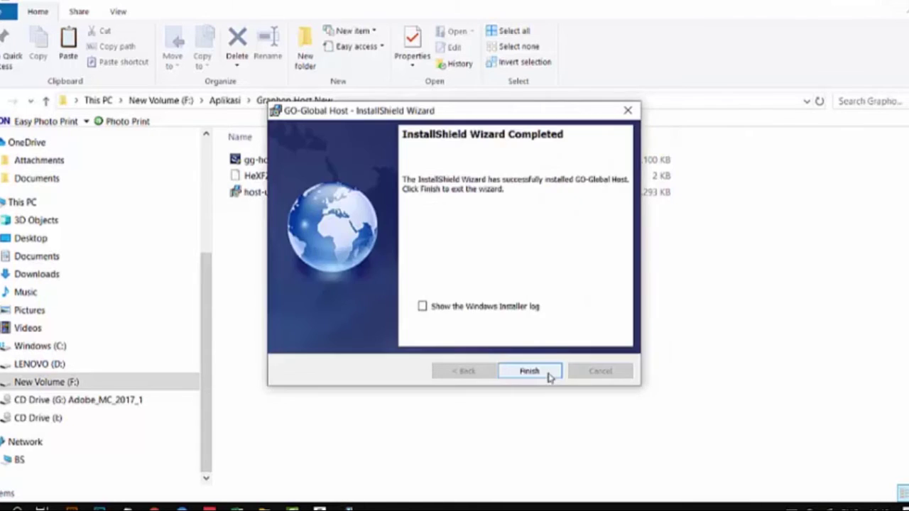
left_click(522, 374)
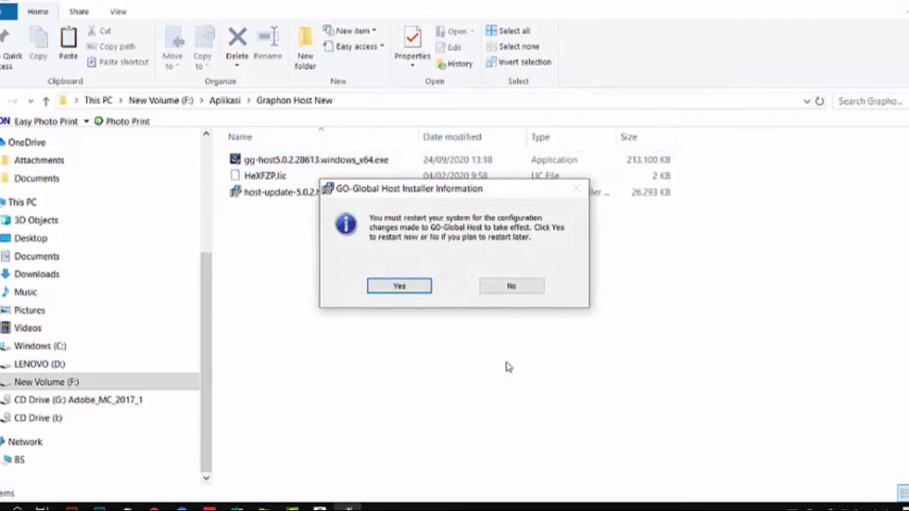
left_click(512, 287)
Step: Copy HeXFZP.lic from the Graphon Host New folder into C:\Program Files\GraphOn\GO-Global\Programs, granting administrator permission
left_click(280, 182)
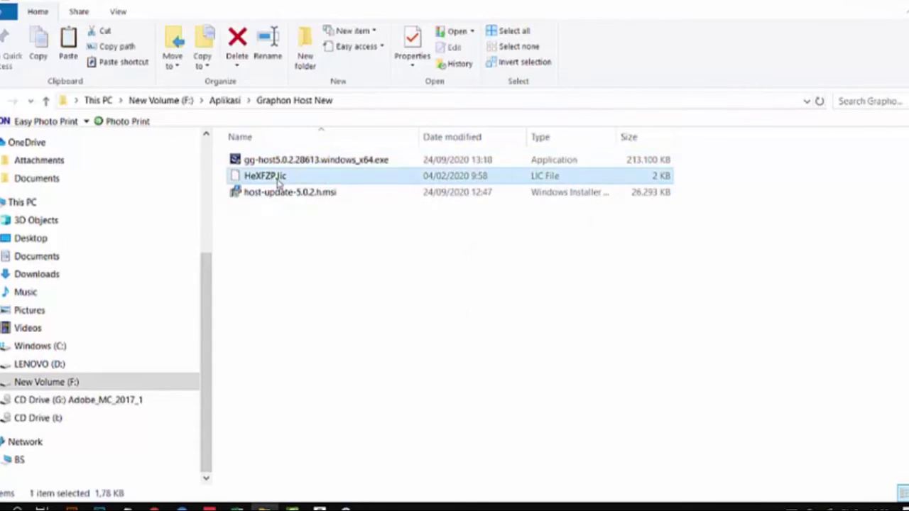
right_click(280, 182)
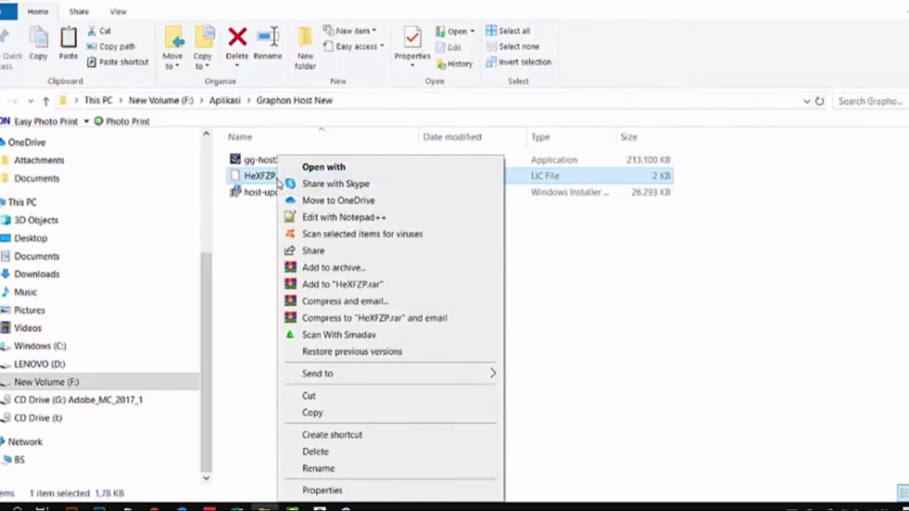
left_click(330, 414)
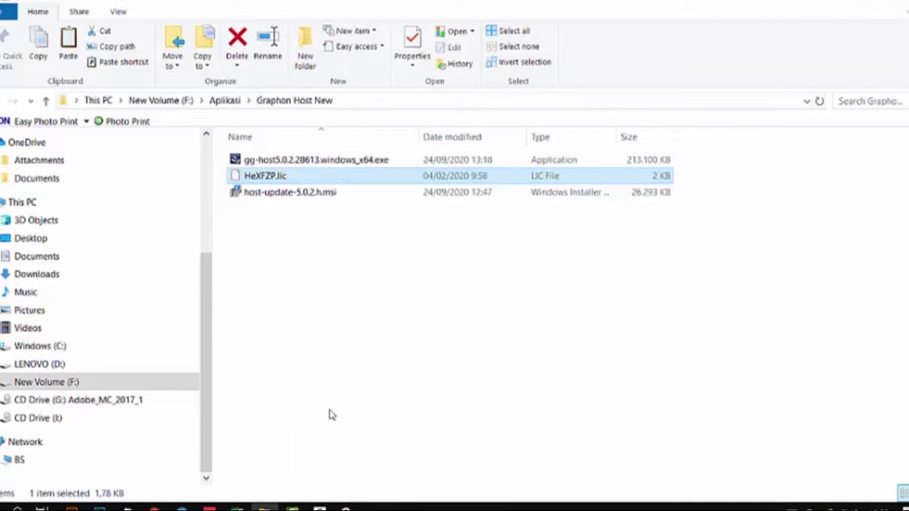
left_click(43, 346)
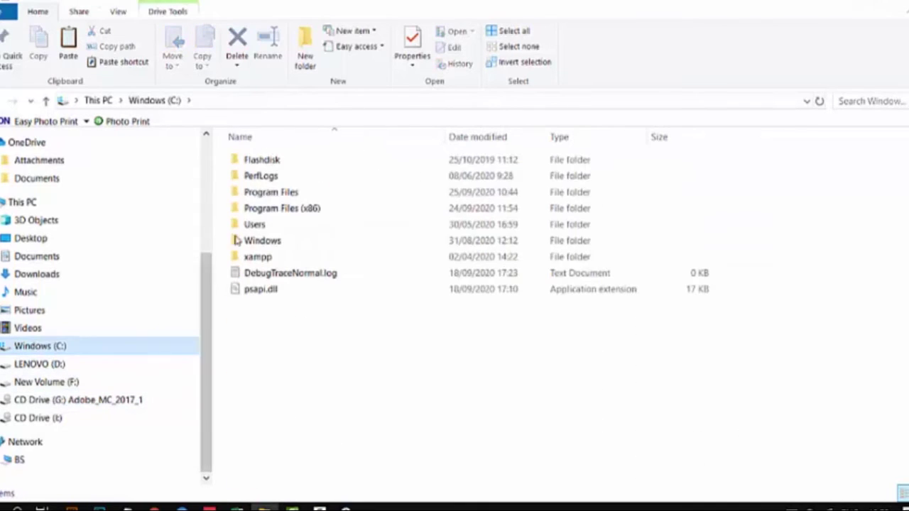
double_click(266, 191)
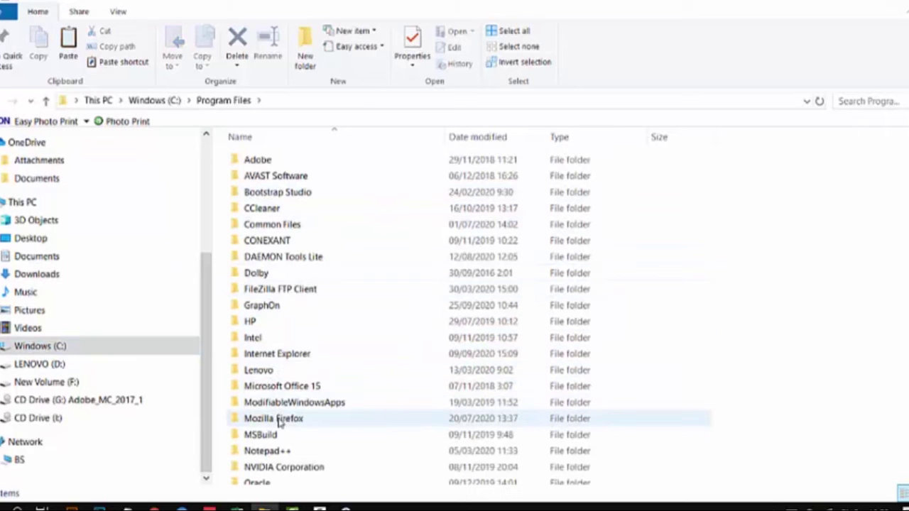
double_click(280, 307)
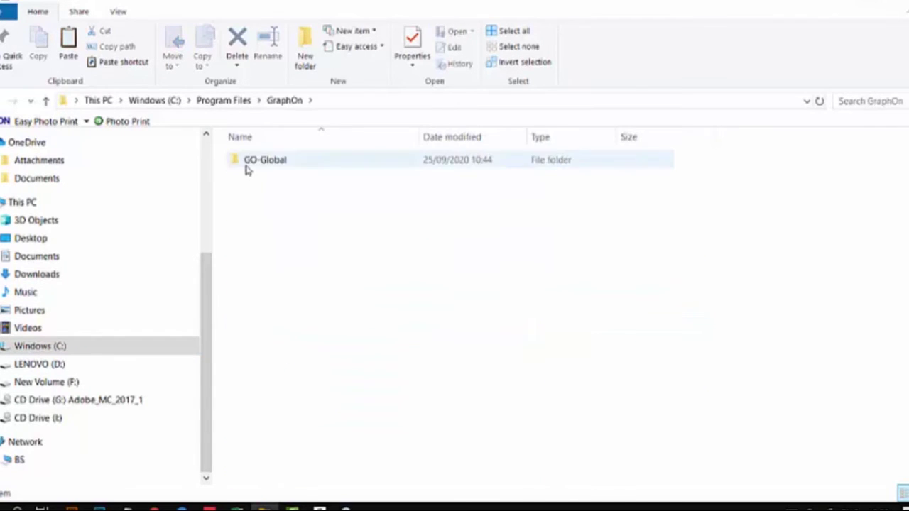
double_click(263, 160)
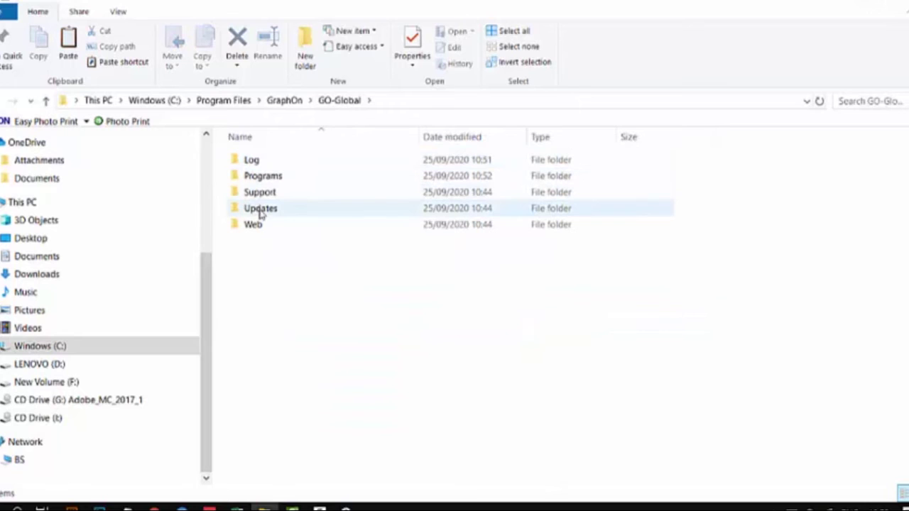
double_click(265, 182)
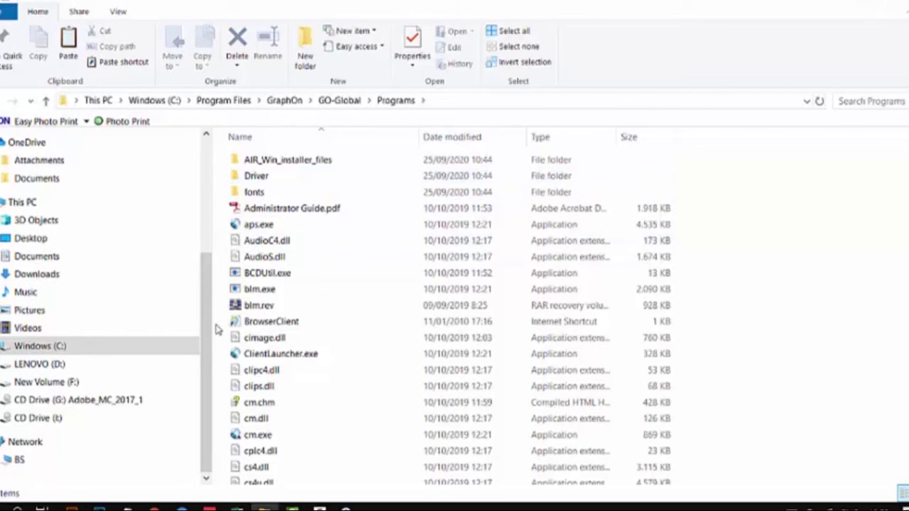
key("ctrl+v")
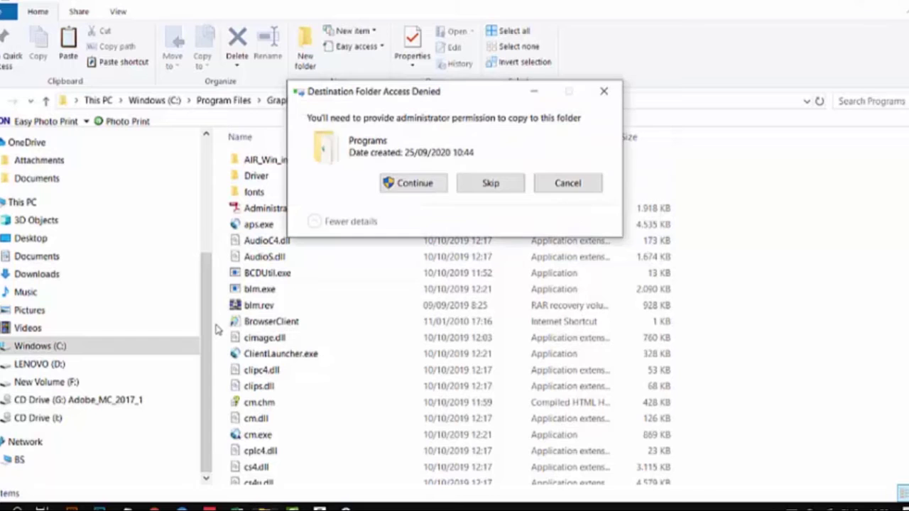
left_click(414, 183)
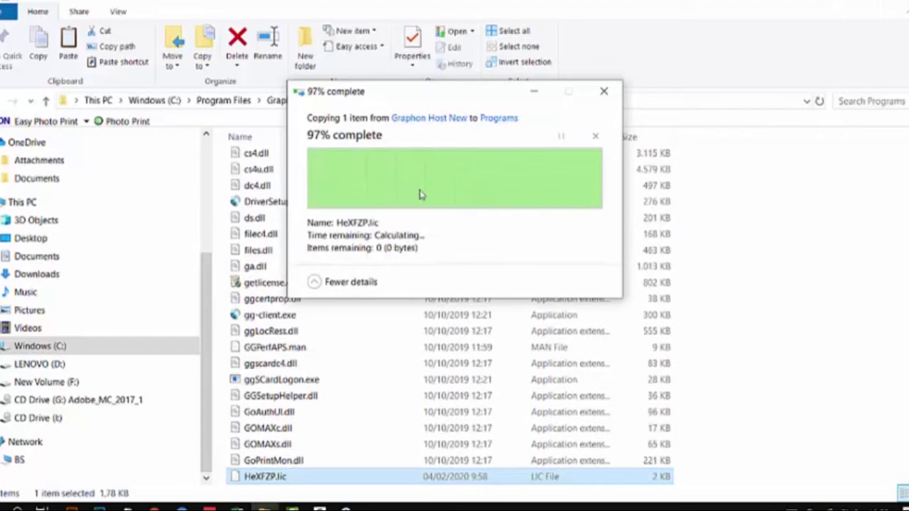
Step: Open the Windows Services console and bring its list of local services into focus
left_click(17, 506)
type("ser")
left_click(152, 148)
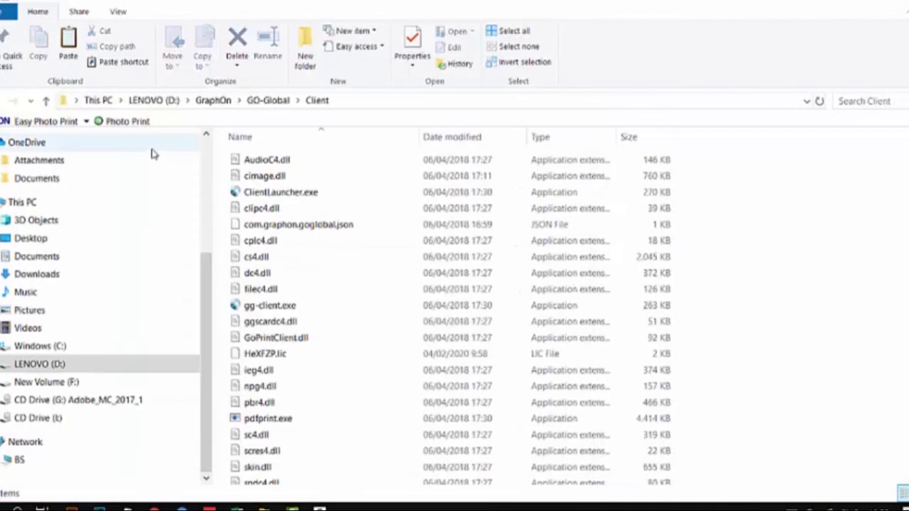
left_click(870, 35)
left_click(323, 345)
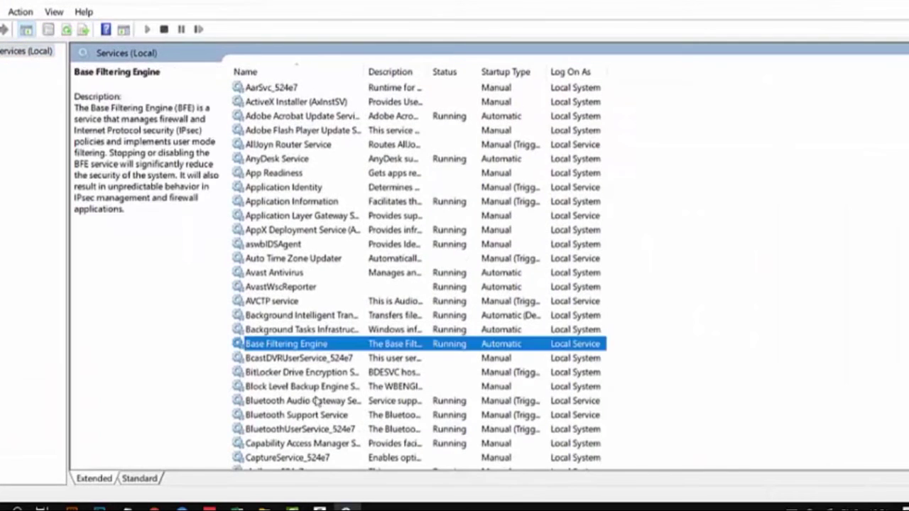
Step: Set the startup type of the GO-Global Application Publishing Service to Manual and start the service
scroll(320, 400, "down", 12)
scroll(316, 402, "down", 10)
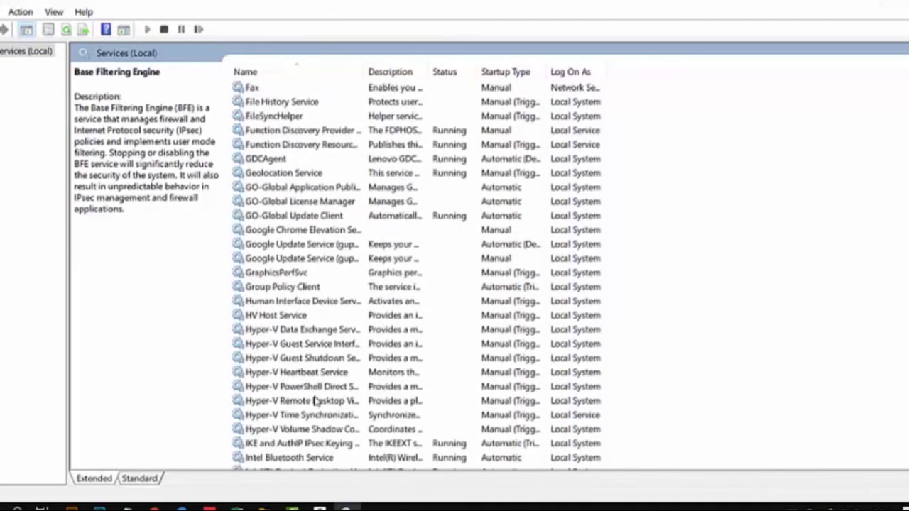
left_click(401, 201)
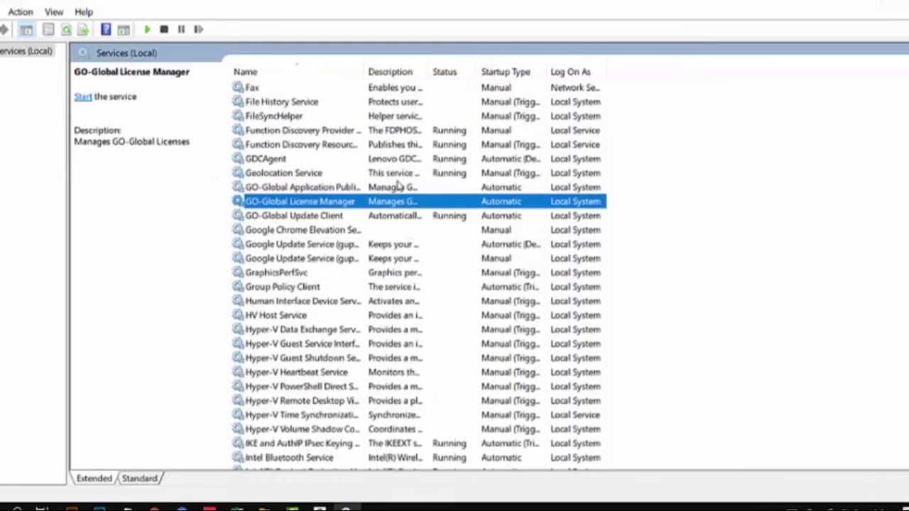
double_click(397, 187)
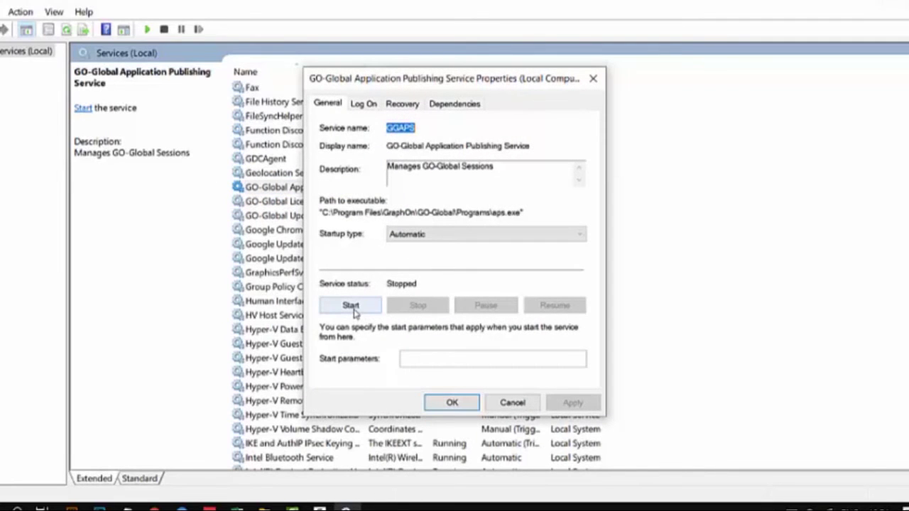
left_click(456, 235)
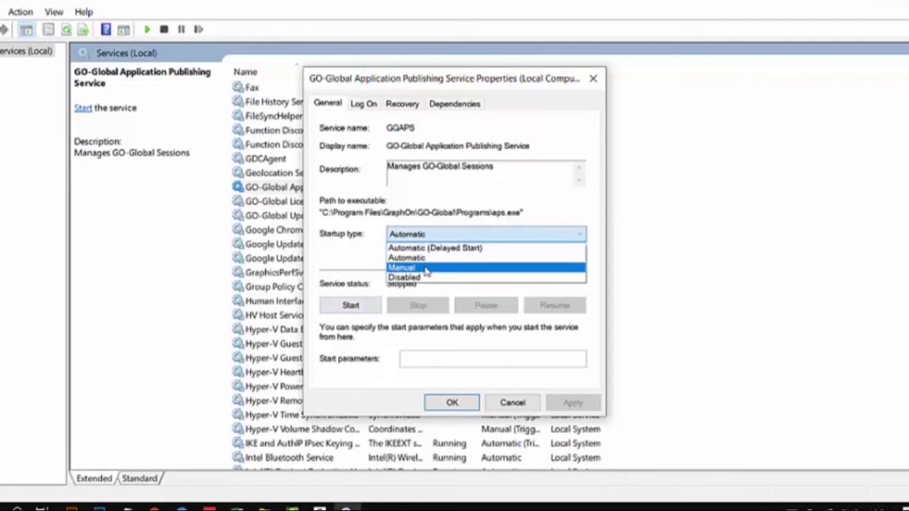
left_click(426, 267)
left_click(352, 306)
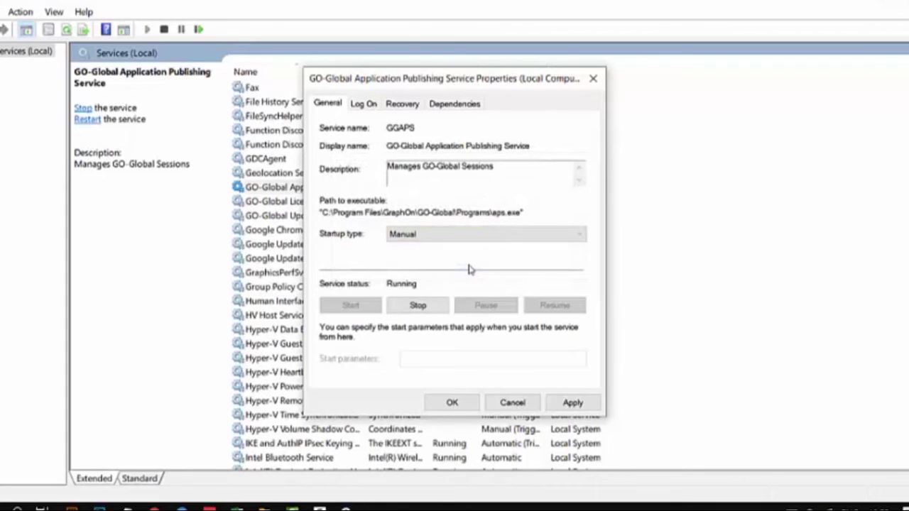
Step: Set the GO-Global Application Publishing Service's startup type to Automatic, apply the change and close its properties
left_click(448, 235)
left_click(426, 255)
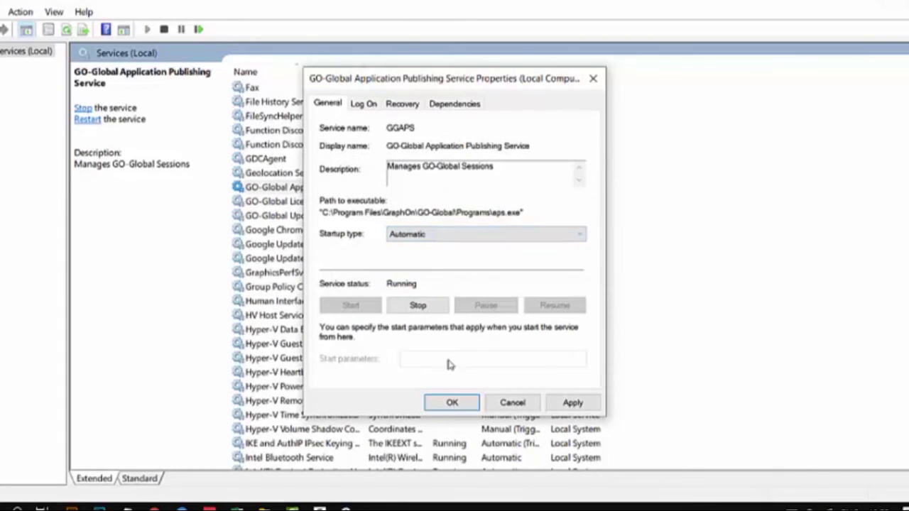
left_click(574, 404)
left_click(473, 405)
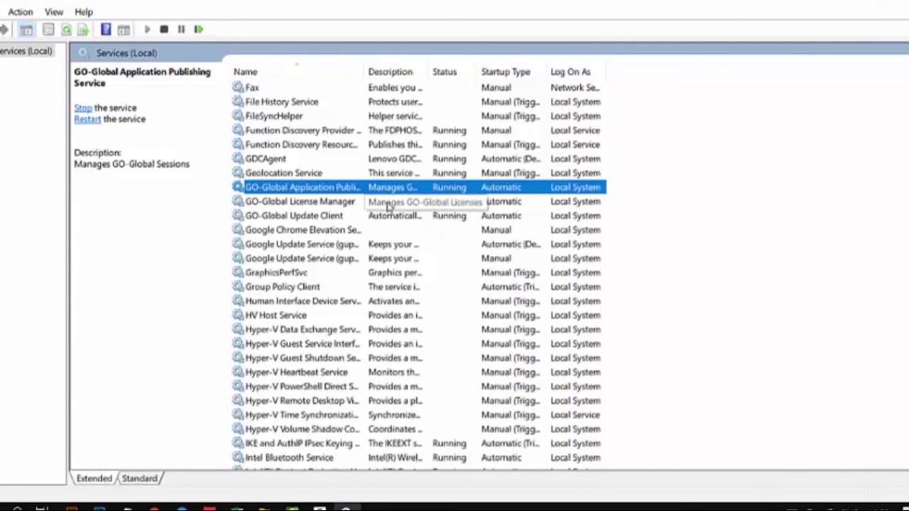
Step: Start the GO-Global License Manager service from its properties and close them
double_click(390, 203)
left_click(350, 305)
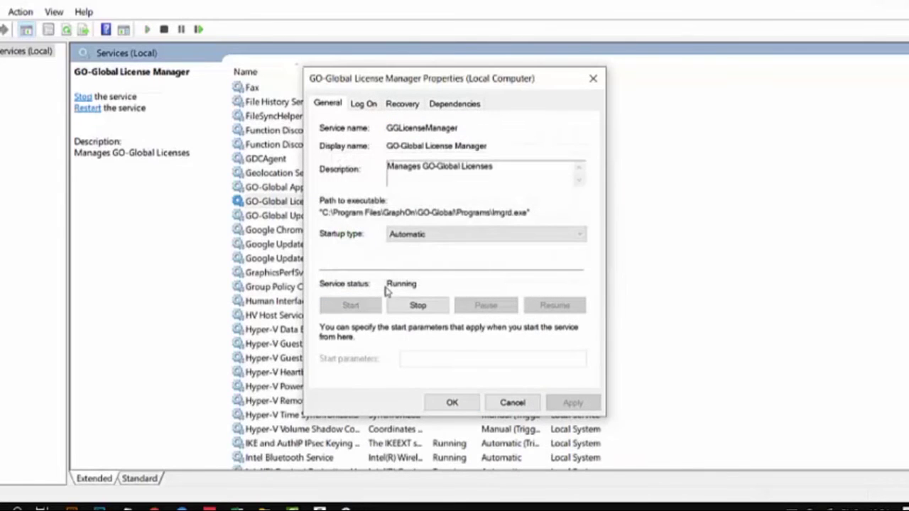
left_click(447, 403)
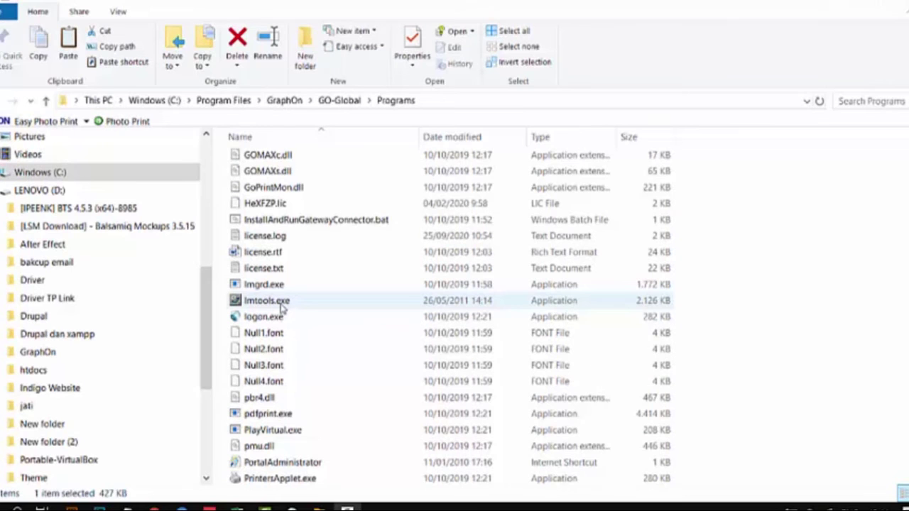
Step: Run lmtools.exe from the GO-Global Programs folder and configure LMTOOLS to use the license file HeXFZP.lic
left_click(283, 304)
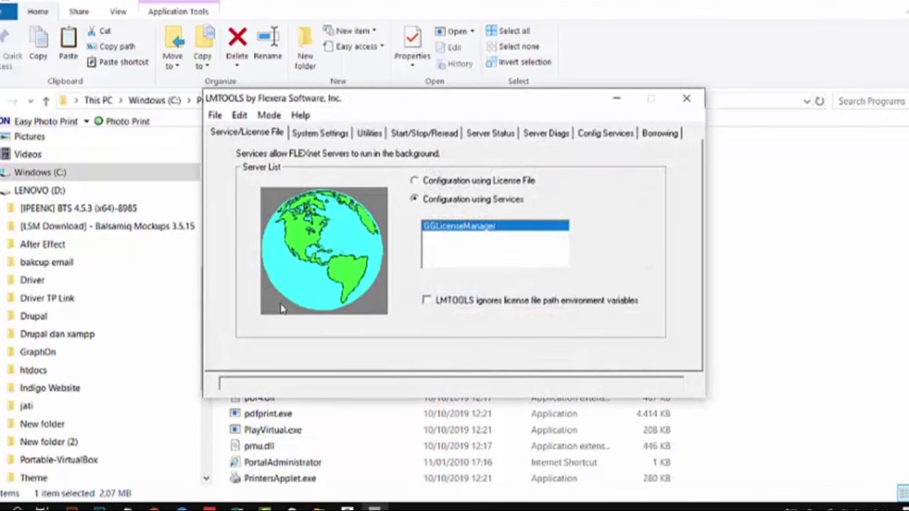
left_click(443, 182)
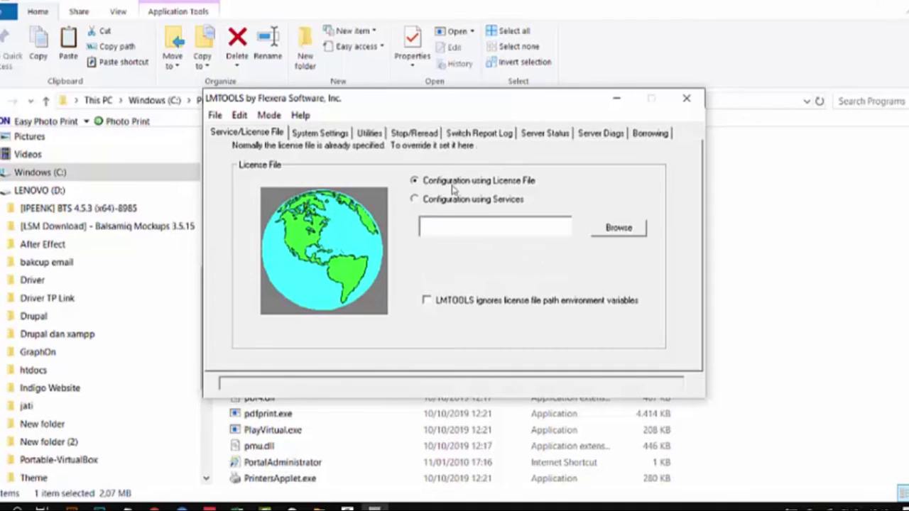
left_click(618, 229)
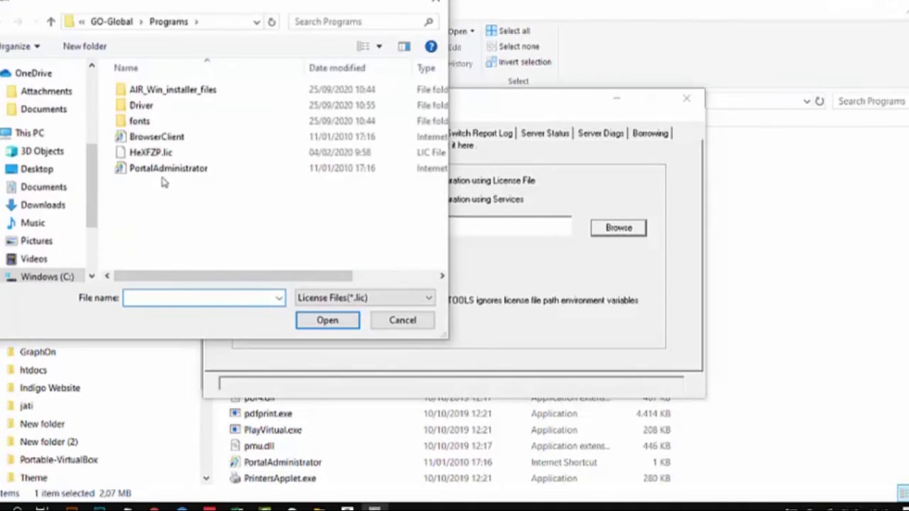
left_click(158, 154)
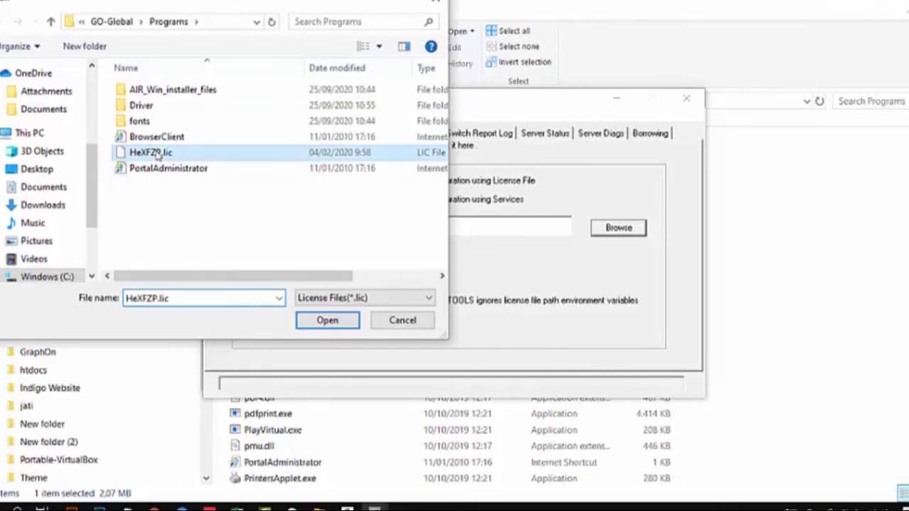
left_click(332, 321)
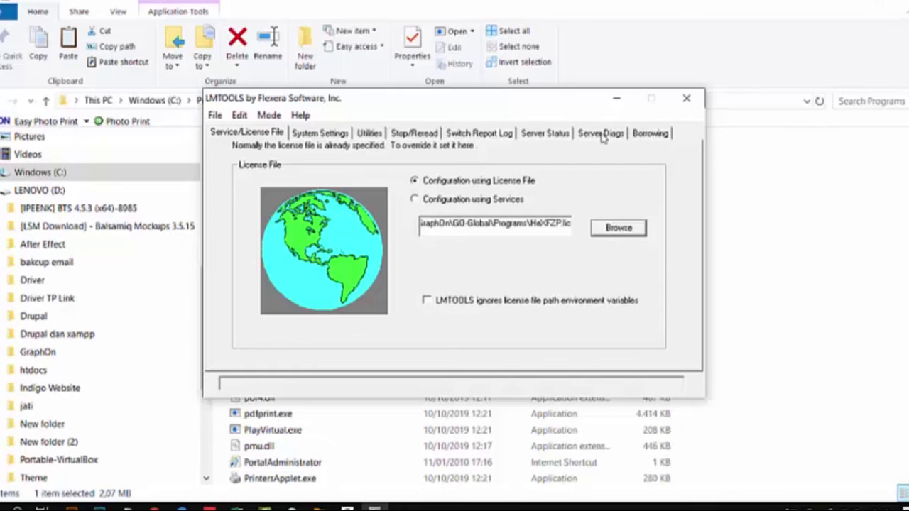
Step: Perform a status enquiry on the license server in LMTOOLS
left_click(543, 134)
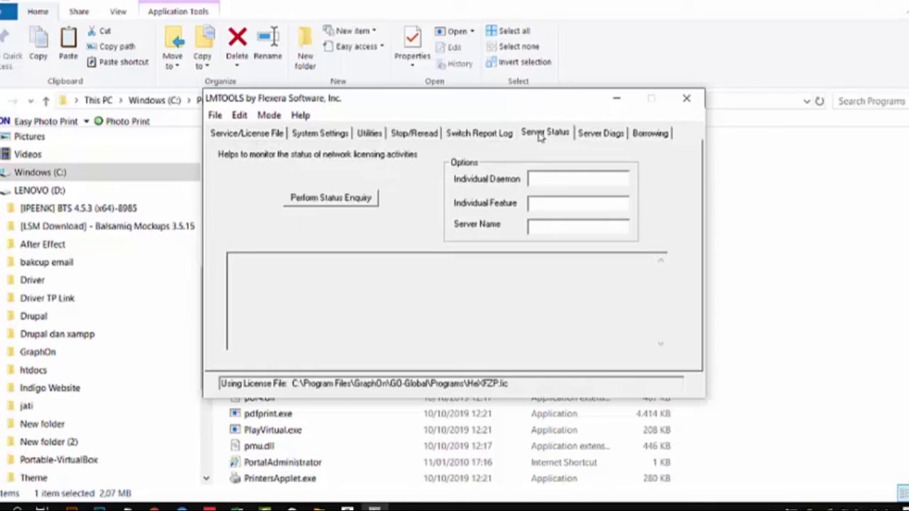
left_click(344, 201)
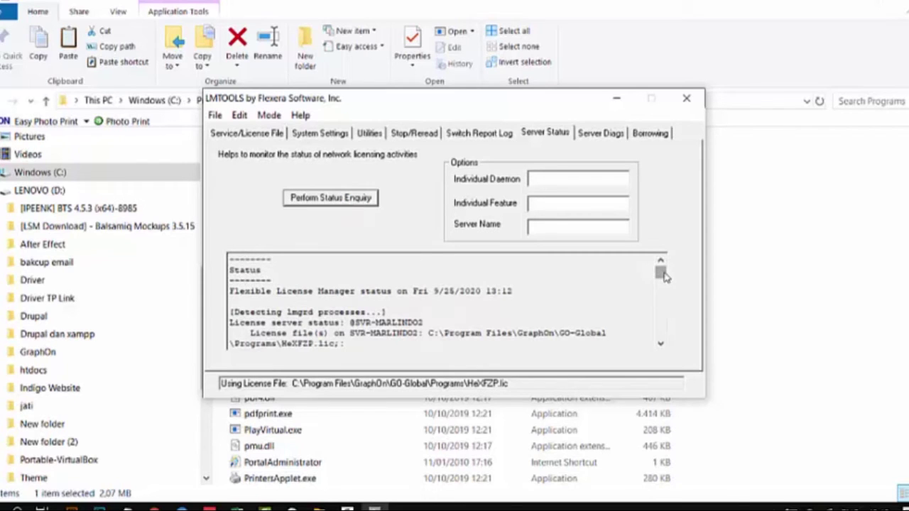
Step: Examine the status enquiry report for the license server through to its end and close LMTOOLS
left_click_drag(662, 276, 659, 338)
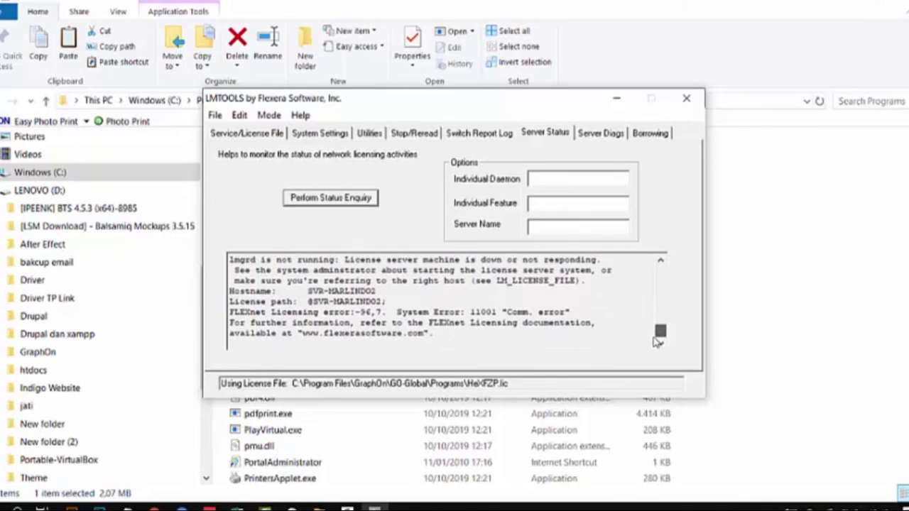
left_click_drag(659, 335, 658, 331)
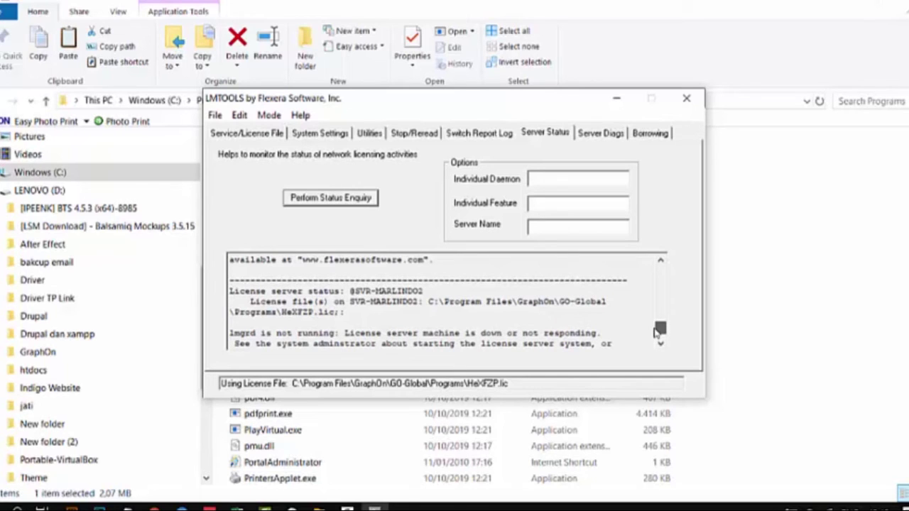
left_click_drag(659, 330, 652, 293)
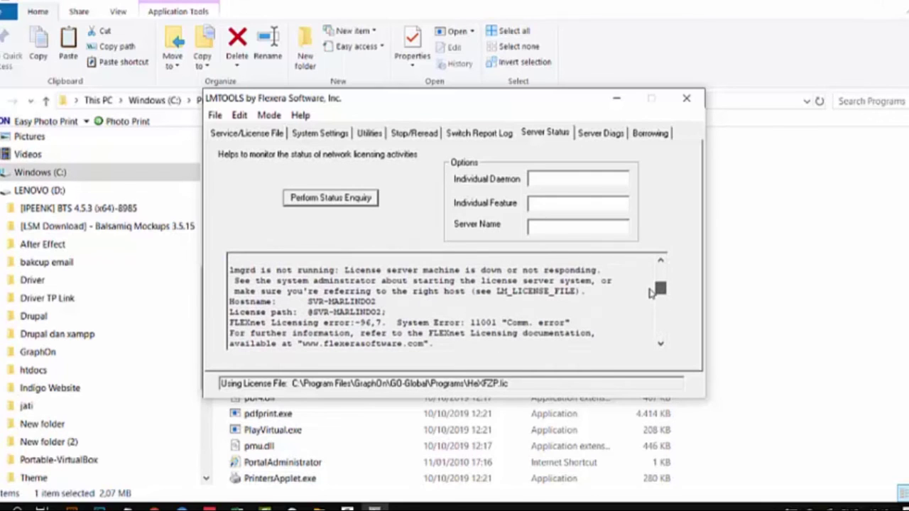
left_click(682, 105)
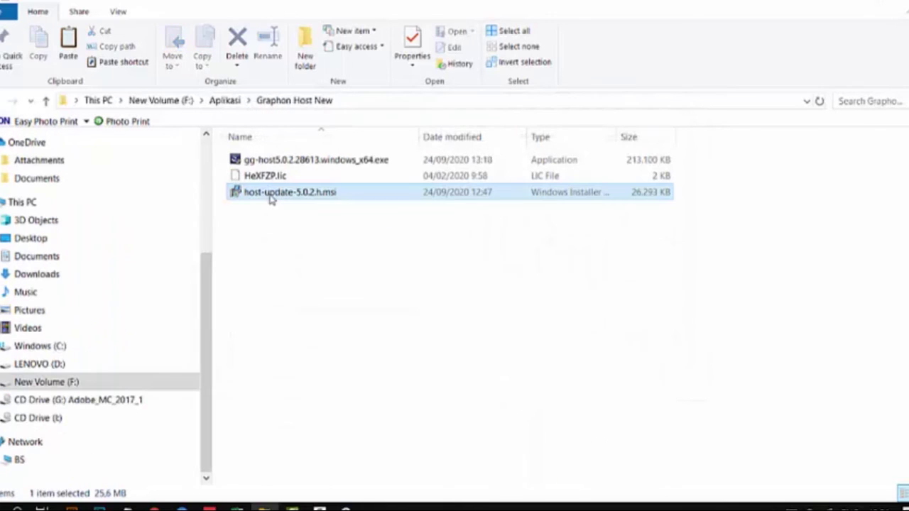
Step: Install the host update patch from host-update-5.0.2.h.msi in the Graphon Host New folder and finish its wizard
right_click(270, 199)
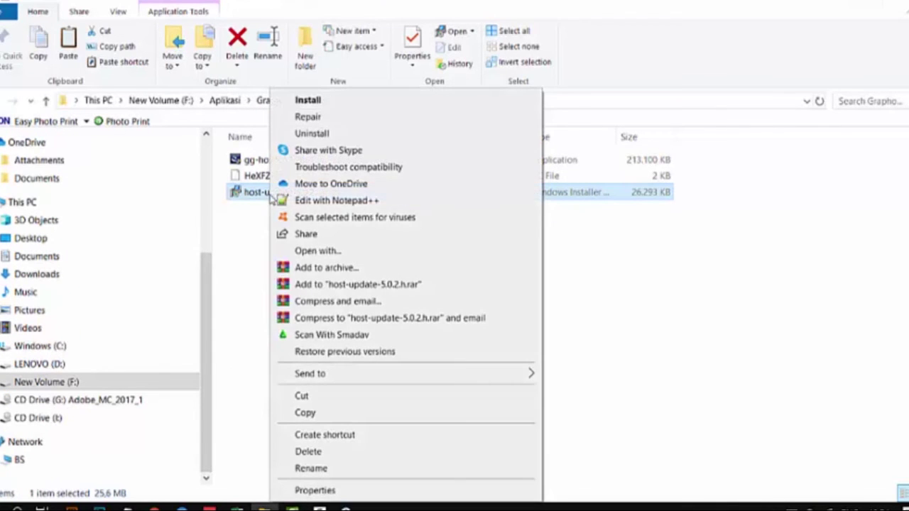
left_click(323, 102)
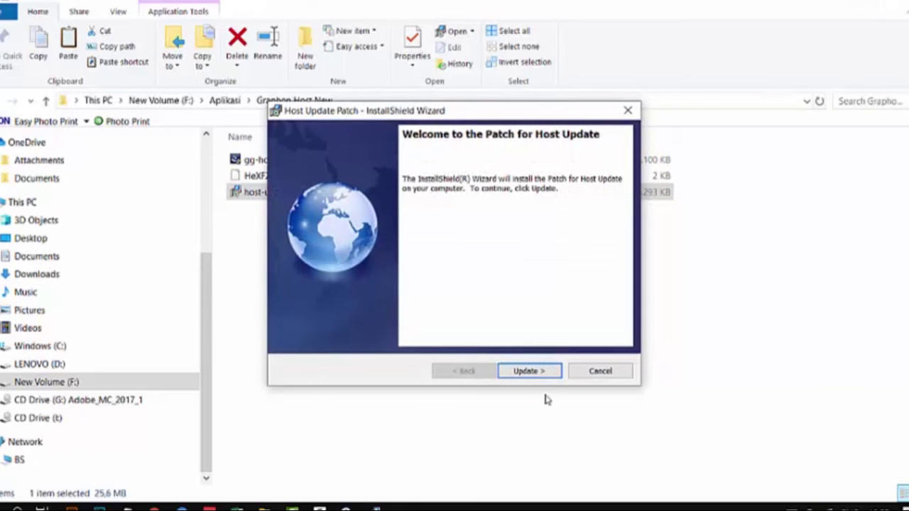
left_click(540, 373)
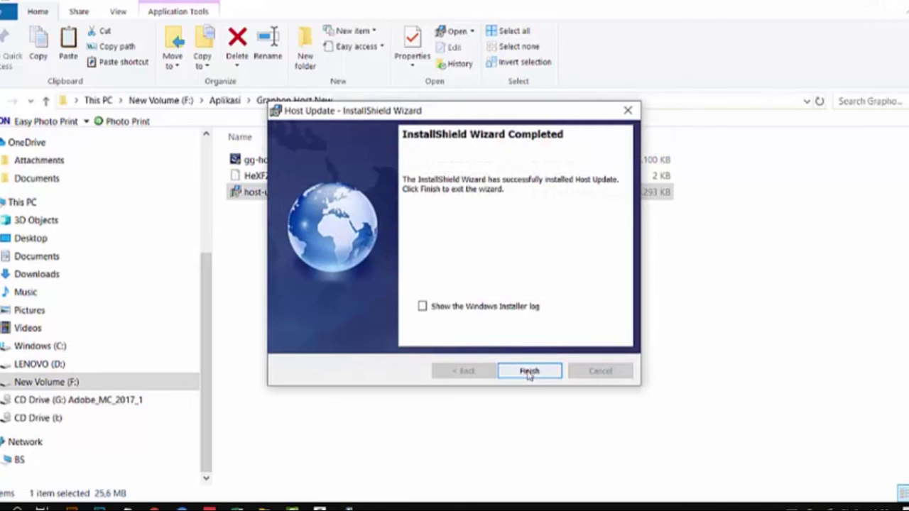
left_click(529, 371)
left_click(515, 286)
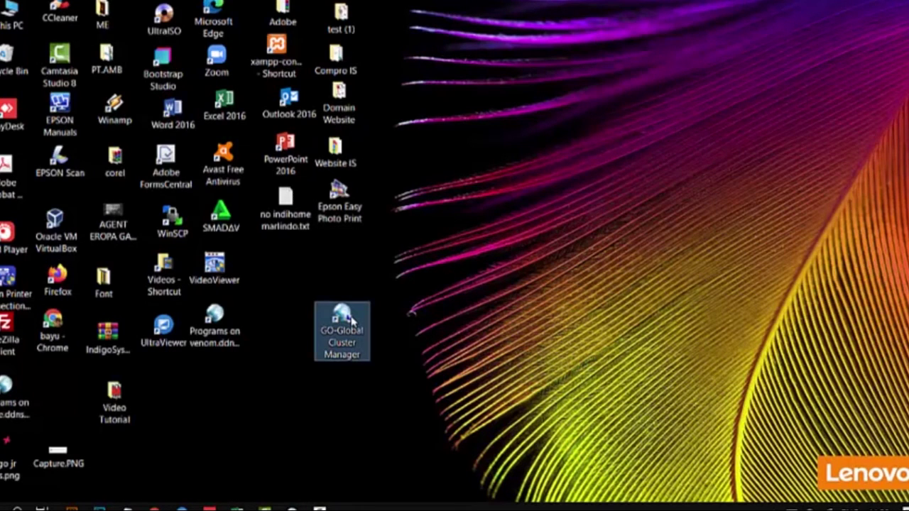
Step: Launch GO-Global Cluster Manager from the desktop, maximize its window and open the Host Options
double_click(352, 321)
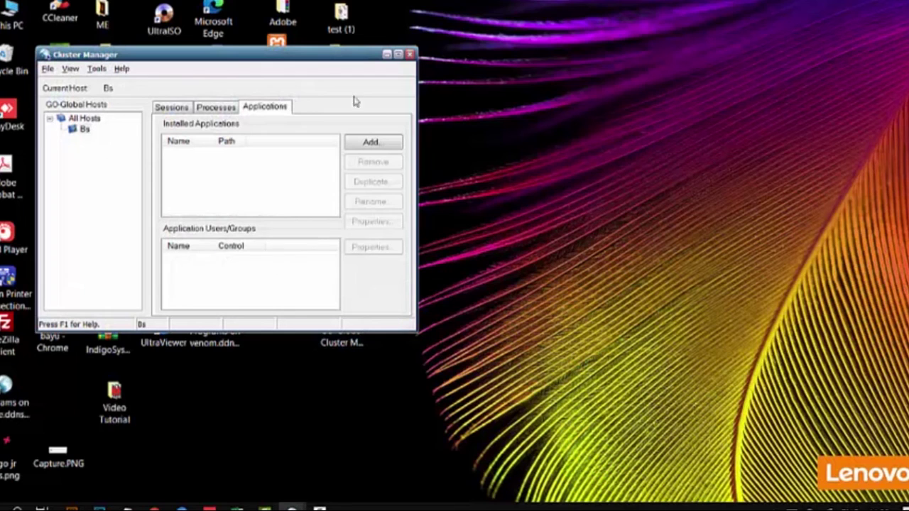
left_click(399, 54)
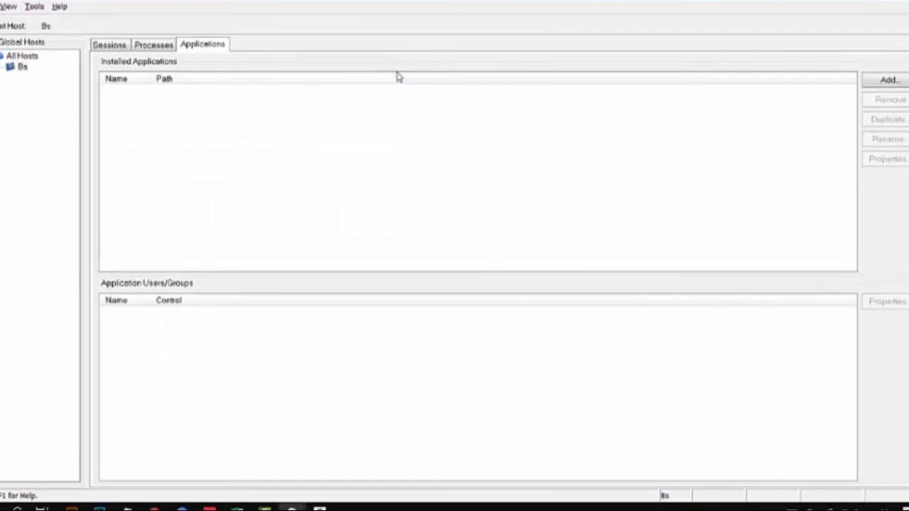
left_click(34, 7)
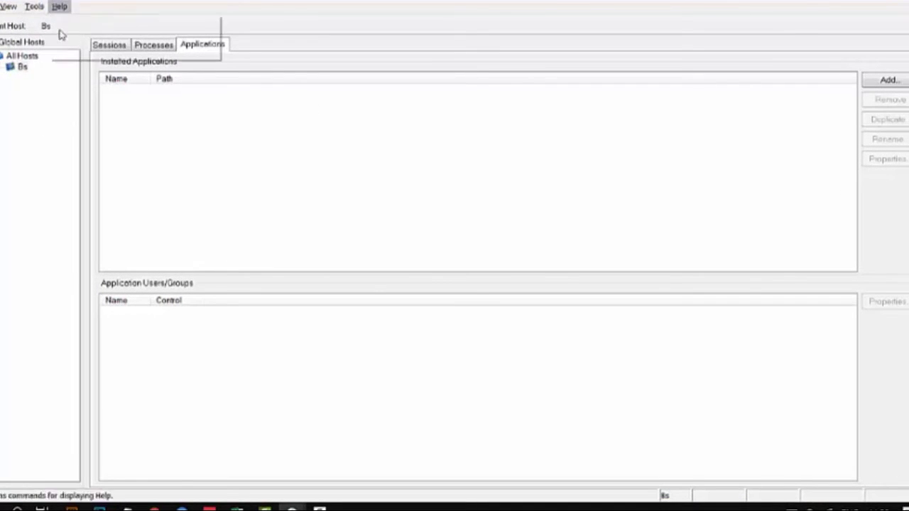
left_click(53, 62)
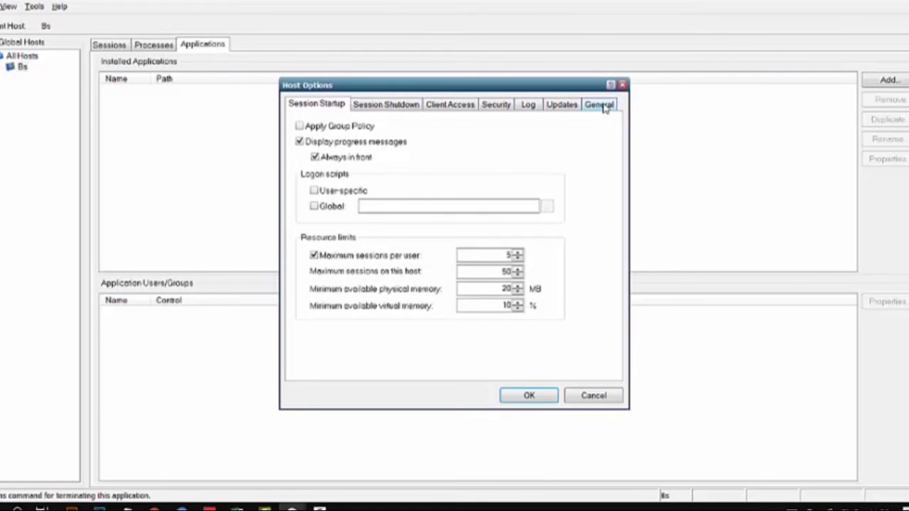
Step: Check the connection port in the host's security options, accept the options and view the host's sessions
left_click(499, 105)
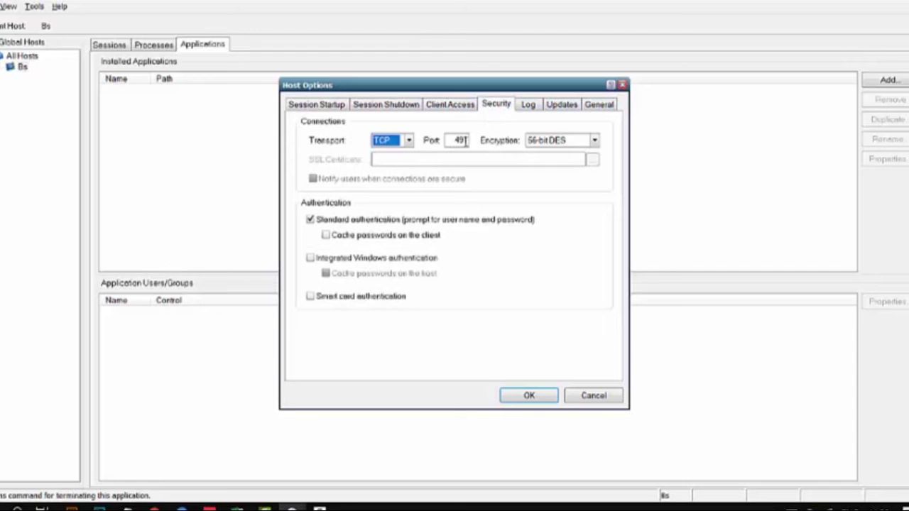
left_click(463, 140)
double_click(462, 140)
left_click(535, 396)
left_click(106, 45)
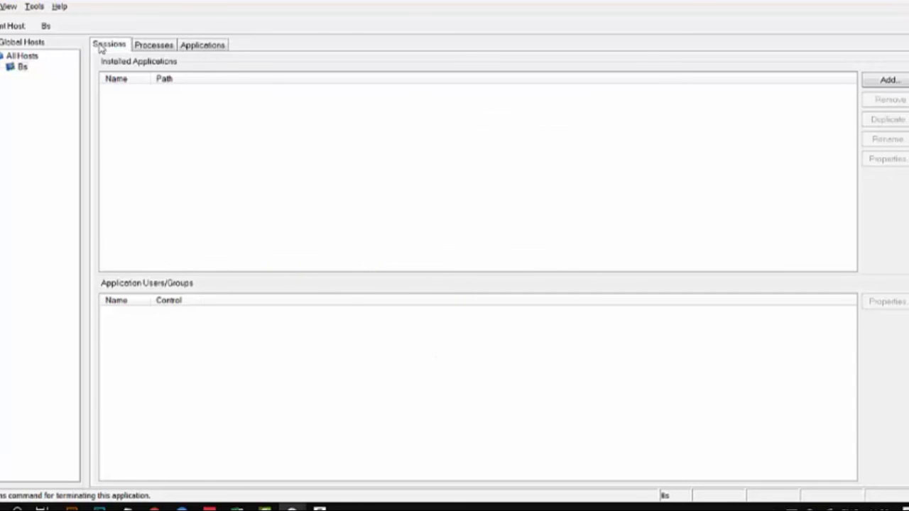
Step: Start adding an installed application on the host with the display name Indigo Systems
left_click(186, 47)
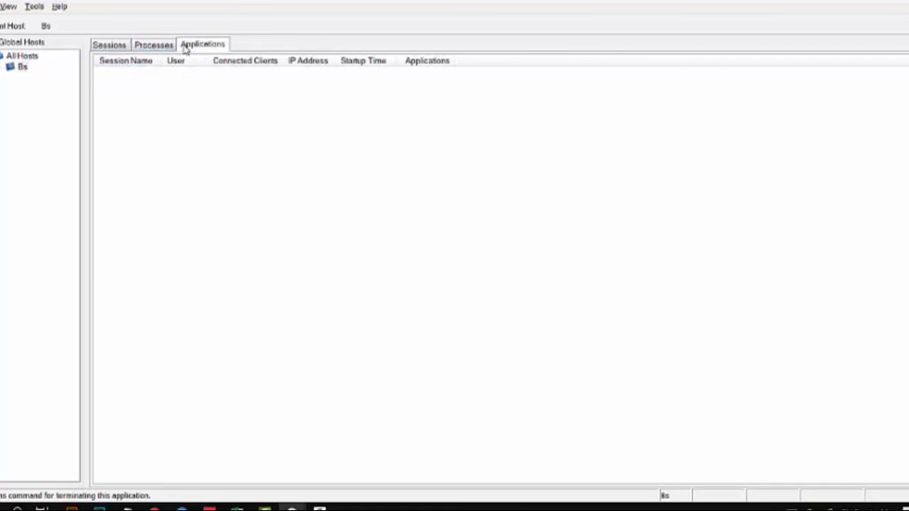
left_click(882, 81)
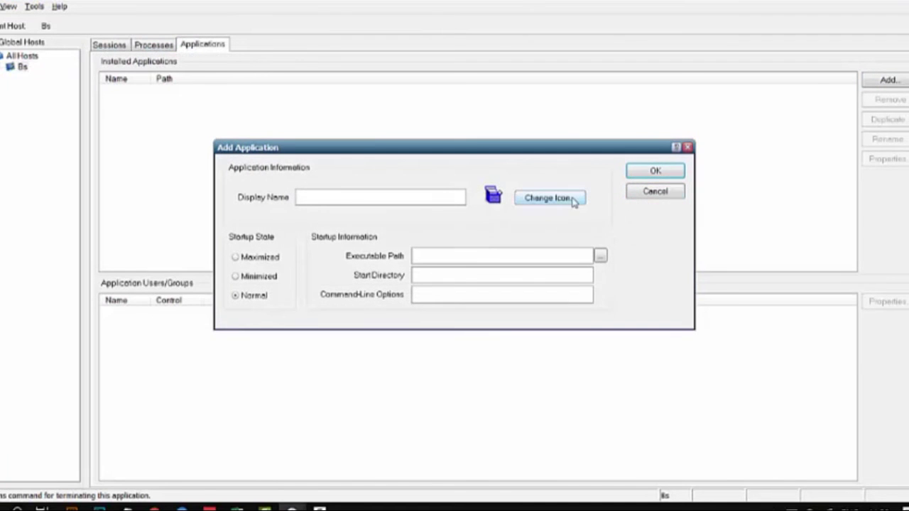
left_click(389, 196)
type("In")
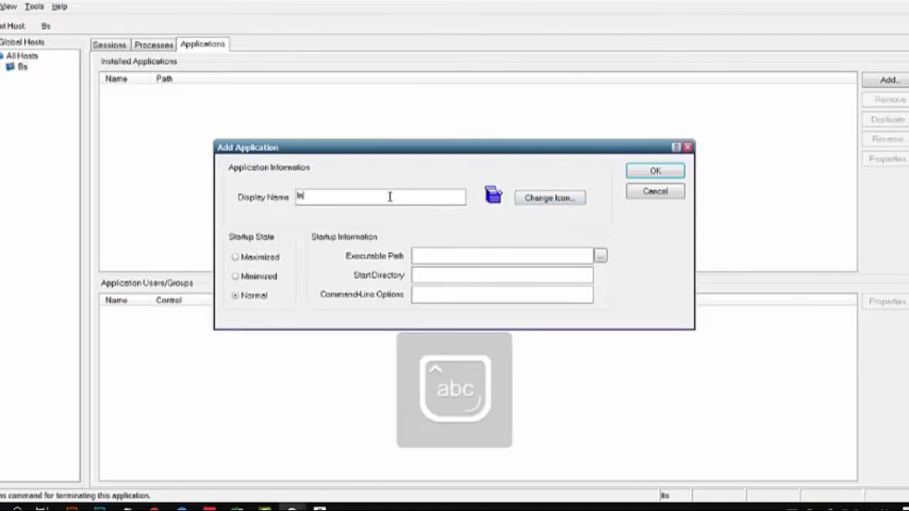
type("digo Systems")
Step: Choose Indigosystems.exe from the Indigo Systems\ISMarlindo folder on drive C as the application's executable
left_click(601, 255)
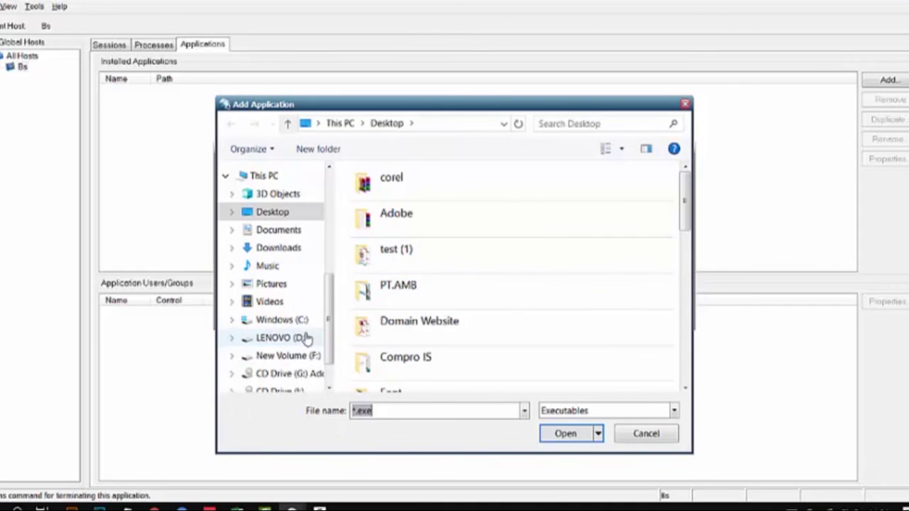
left_click(313, 320)
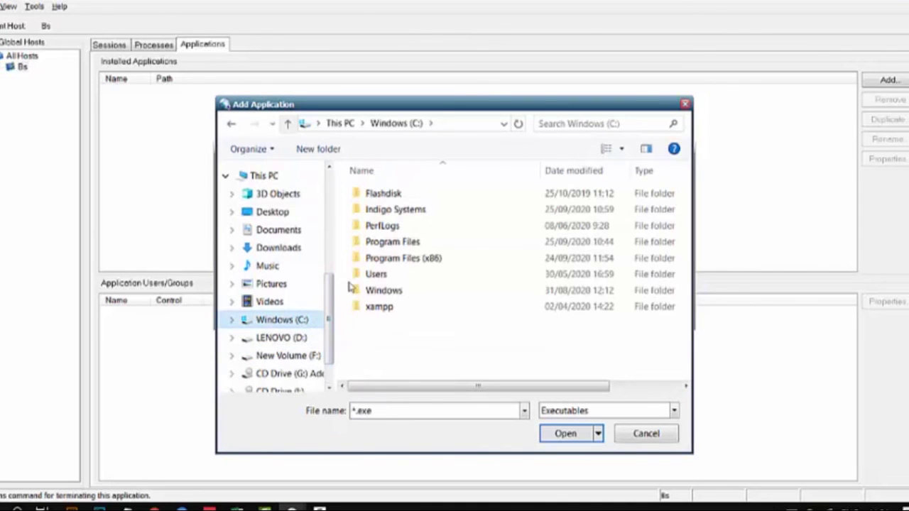
double_click(405, 209)
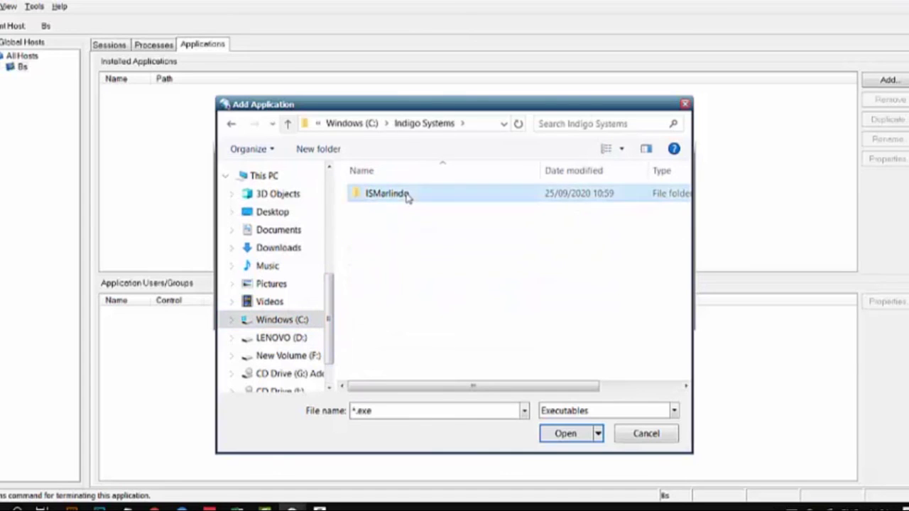
double_click(407, 196)
left_click(398, 226)
left_click(568, 436)
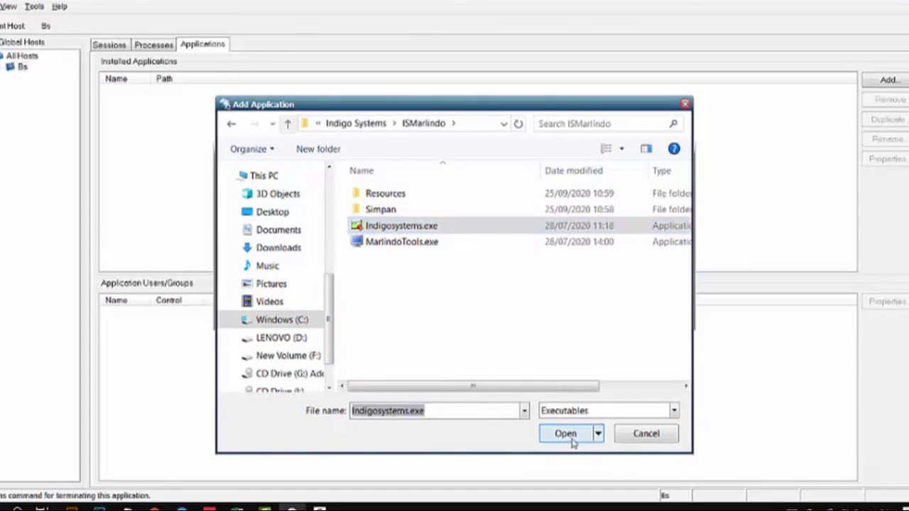